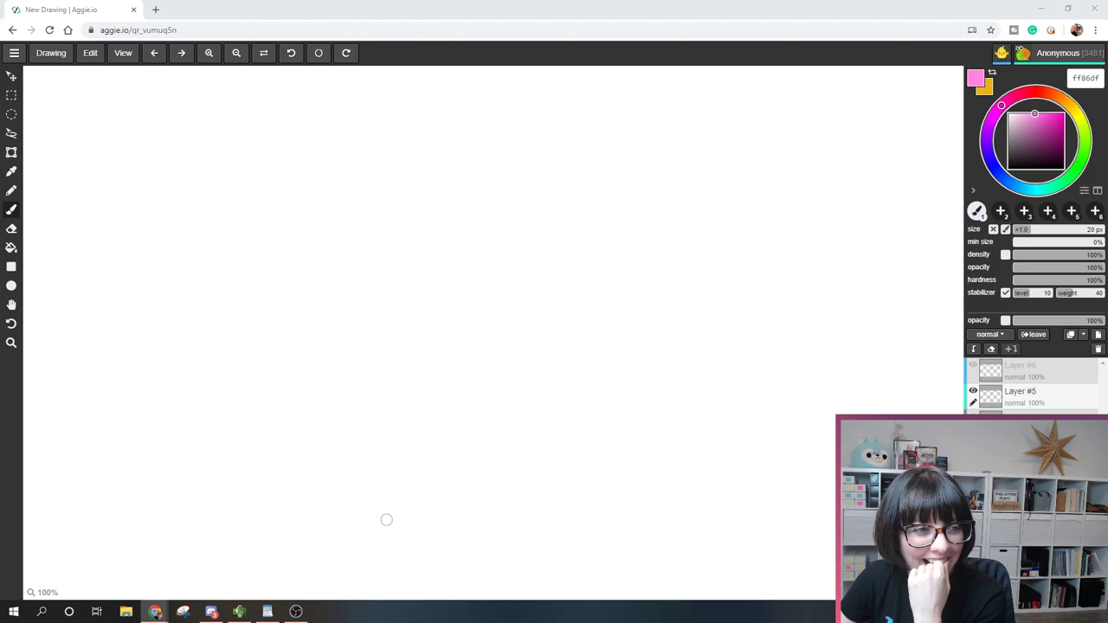
mouse_move(483, 235)
left_mouse_down()
mouse_move(462, 251)
mouse_move(442, 245)
mouse_move(451, 215)
mouse_move(495, 197)
mouse_move(661, 208)
mouse_move(662, 232)
mouse_move(485, 235)
left_mouse_up()
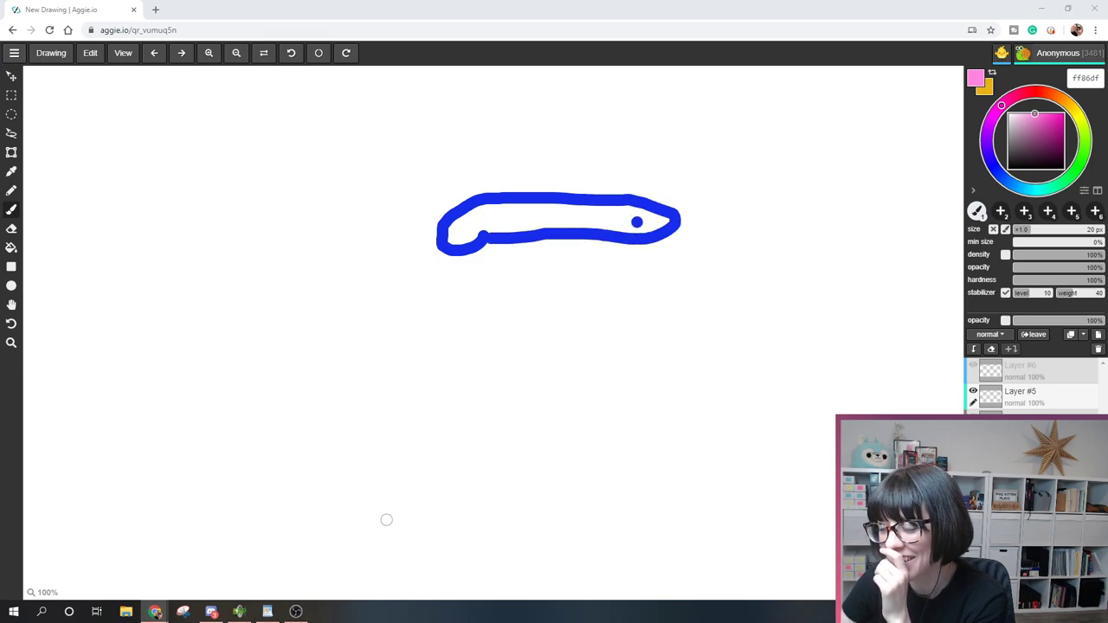
left_click(474, 226)
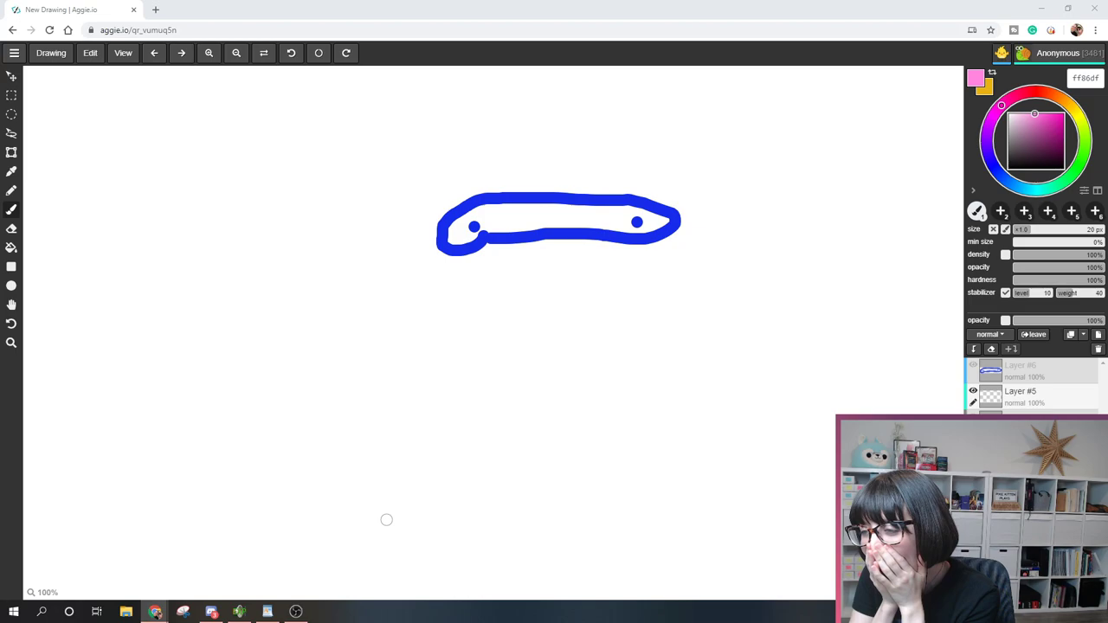
mouse_move(495, 241)
left_mouse_down()
mouse_move(389, 306)
mouse_move(380, 324)
mouse_move(465, 343)
mouse_move(591, 264)
mouse_move(606, 241)
left_mouse_up()
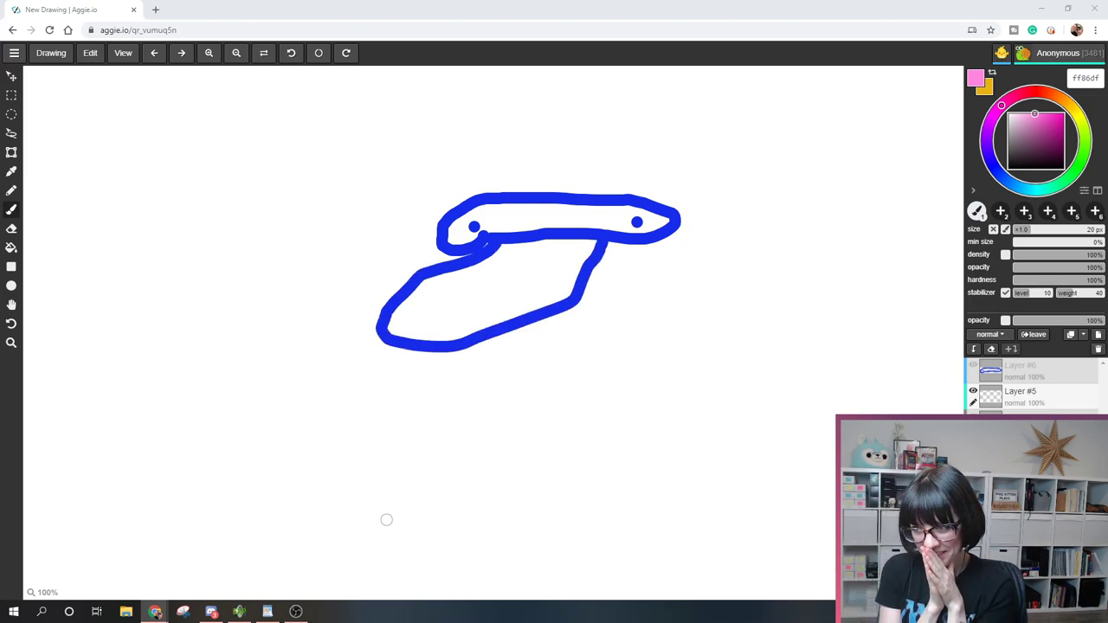
mouse_move(524, 191)
left_mouse_down()
mouse_move(431, 112)
mouse_move(434, 157)
mouse_move(459, 192)
left_mouse_up()
mouse_move(443, 256)
left_mouse_down()
mouse_move(374, 180)
mouse_move(344, 172)
mouse_move(413, 274)
mouse_move(397, 281)
mouse_move(320, 218)
mouse_move(386, 313)
left_mouse_up()
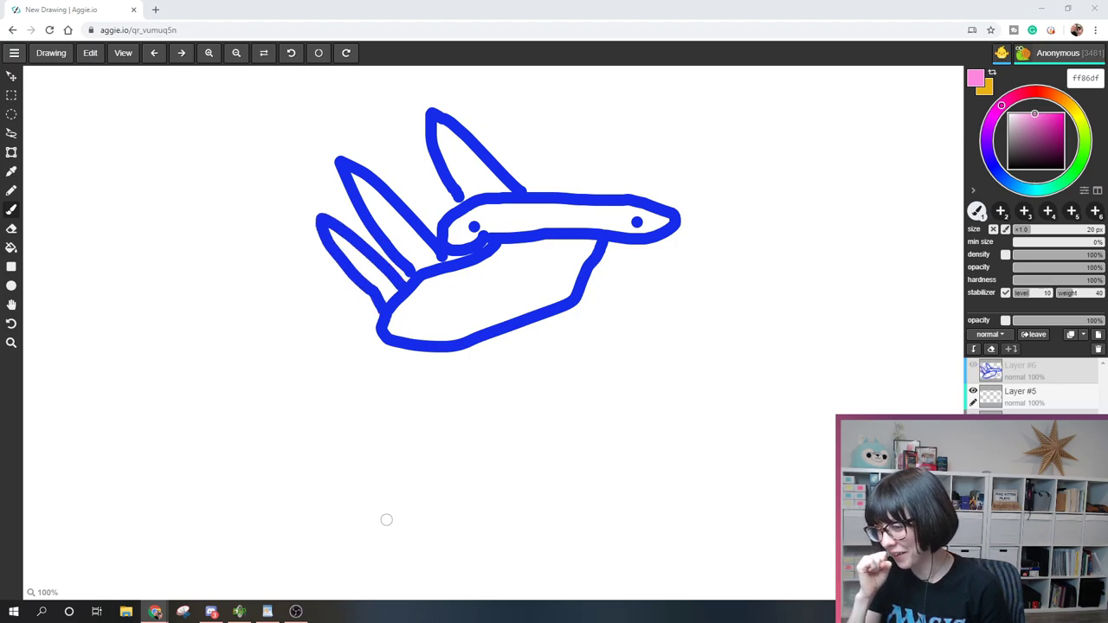
left_click_drag(472, 224, 475, 221)
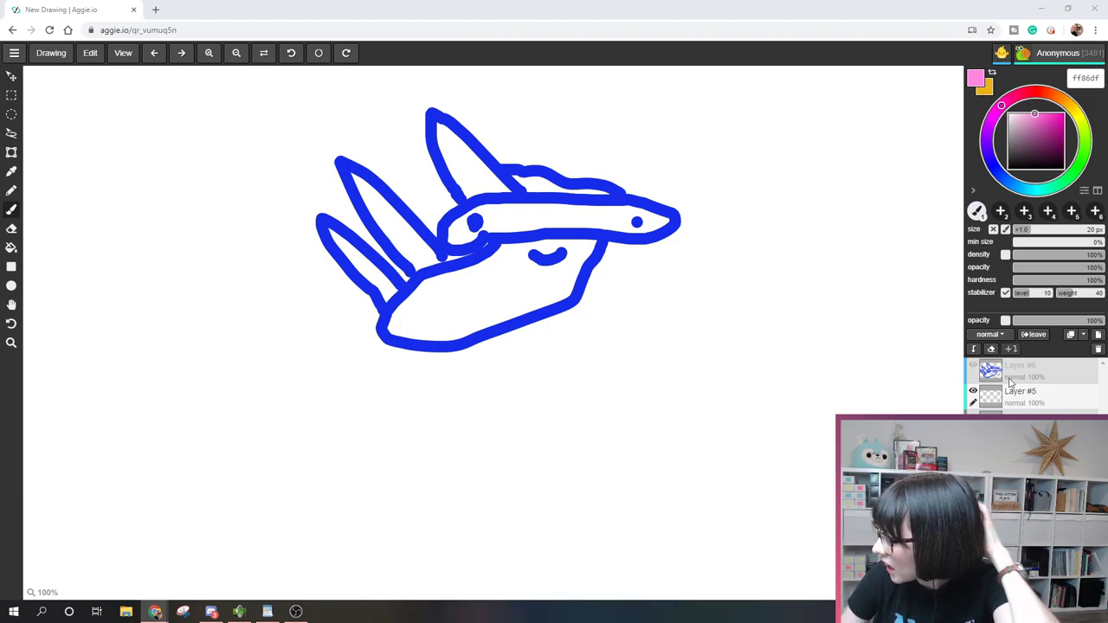
Move Layer #5 above Layer #6 and paint two black antennae with round tips on the blue creature's head
left_click_drag(1015, 408, 986, 368)
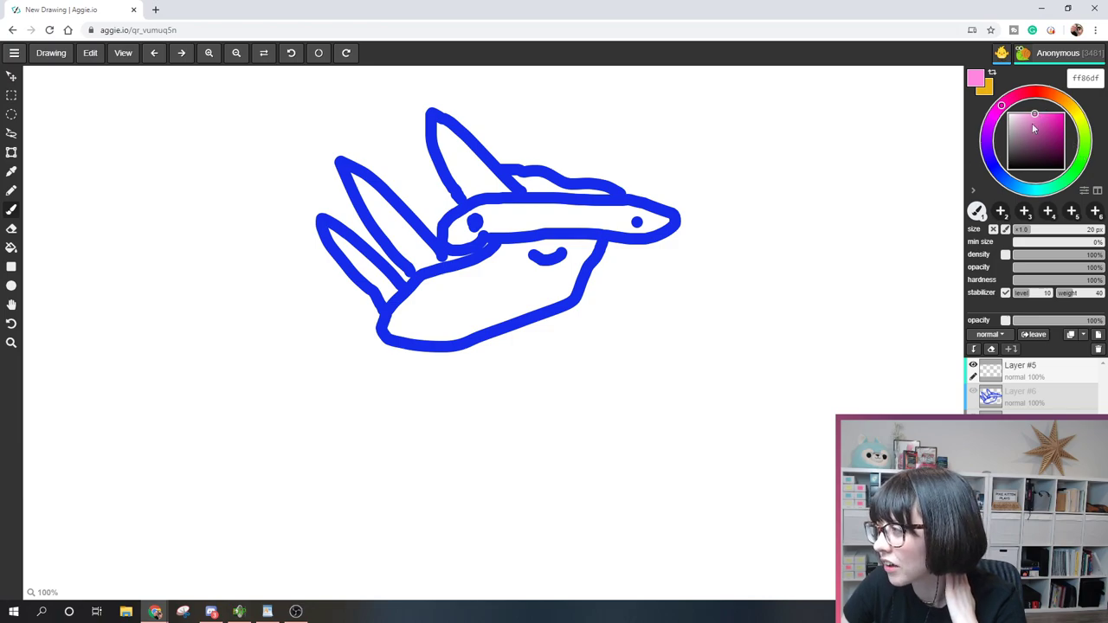
left_click_drag(1034, 128, 1009, 170)
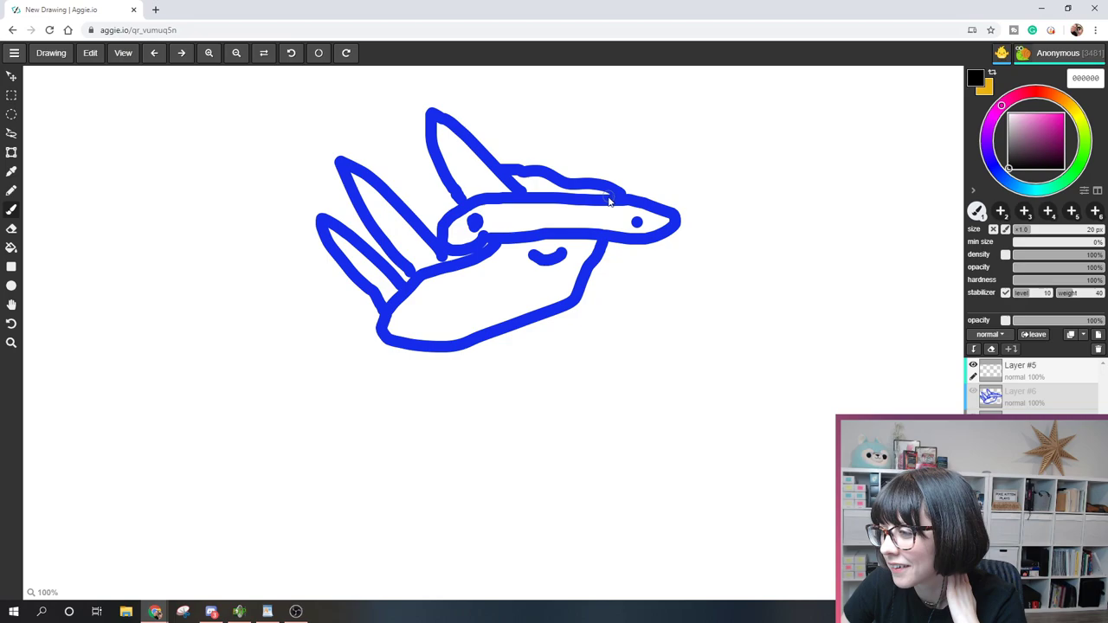
mouse_move(597, 197)
left_mouse_down()
mouse_move(606, 164)
mouse_move(636, 141)
mouse_move(639, 157)
left_mouse_up()
mouse_move(517, 202)
left_mouse_down()
mouse_move(481, 142)
mouse_move(480, 154)
left_mouse_up()
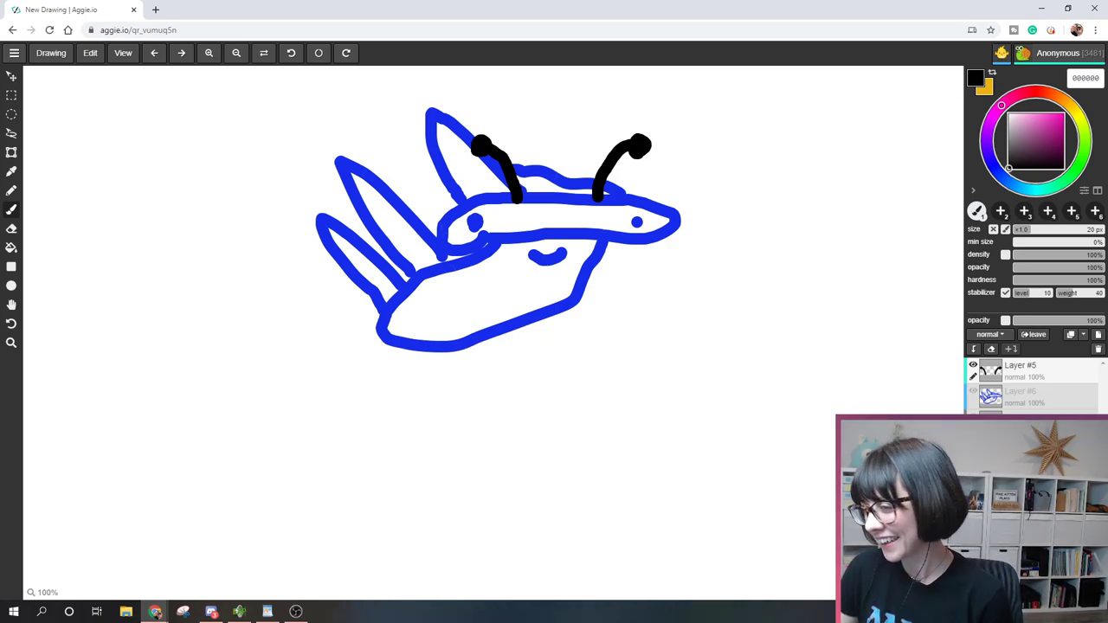
Outline a large wing on each side of the blue body in pink ff6bd8, each with a pointed lower tip
left_click(1041, 115)
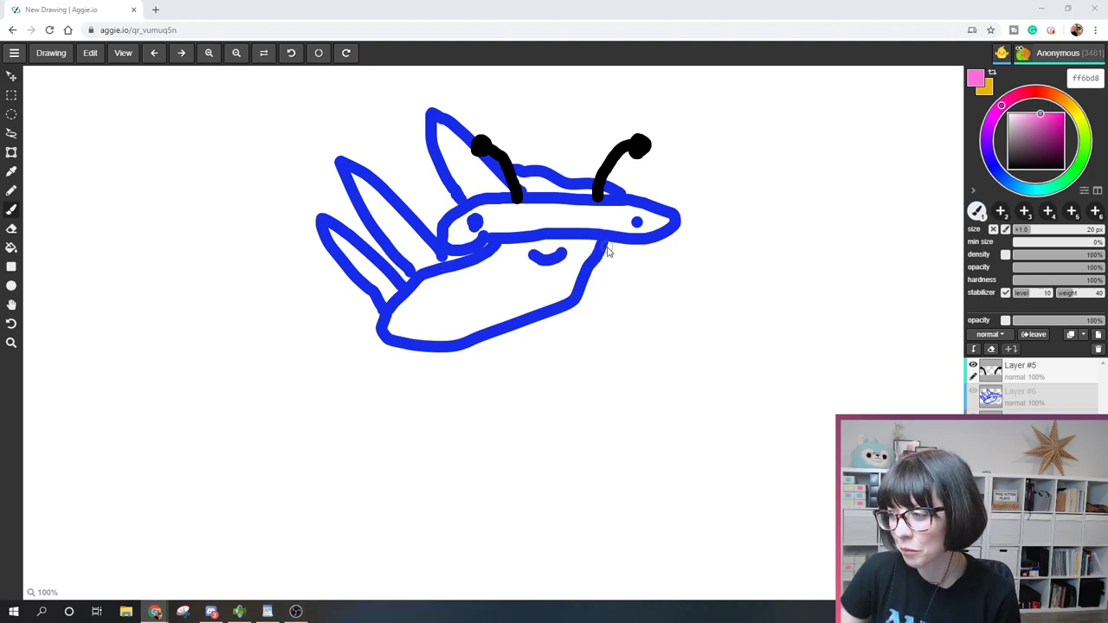
mouse_move(606, 247)
left_mouse_down()
mouse_move(672, 254)
mouse_move(623, 250)
mouse_move(846, 231)
mouse_move(920, 237)
mouse_move(933, 255)
mouse_move(912, 274)
mouse_move(719, 329)
mouse_move(610, 378)
mouse_move(539, 496)
mouse_move(546, 318)
left_mouse_up()
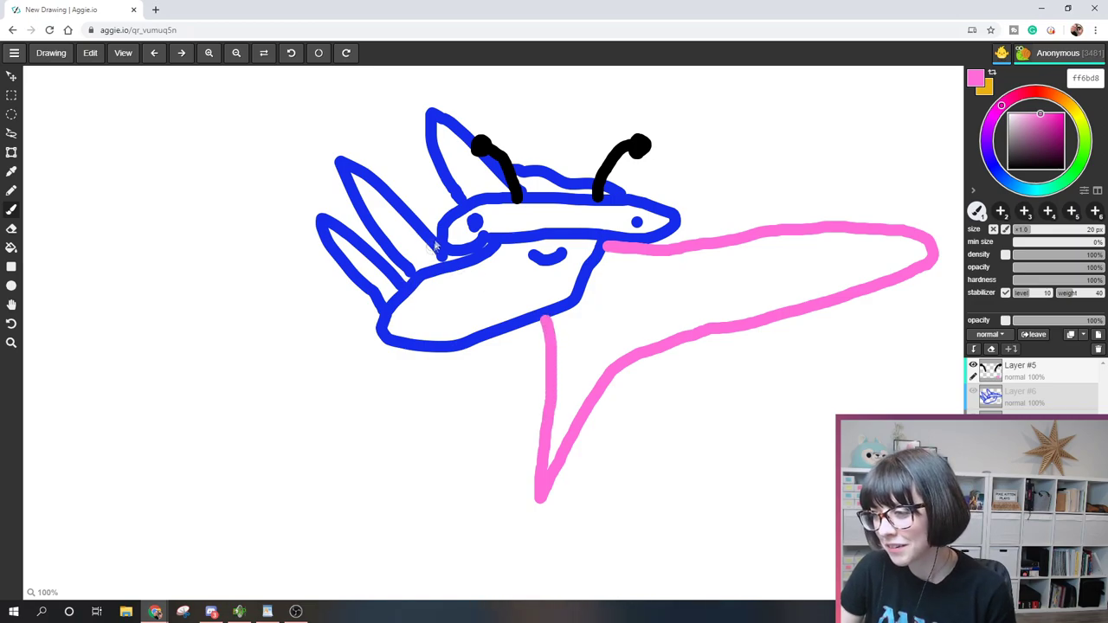
mouse_move(450, 262)
left_mouse_down()
mouse_move(83, 230)
mouse_move(57, 233)
mouse_move(35, 258)
mouse_move(34, 275)
mouse_move(67, 303)
mouse_move(194, 331)
mouse_move(234, 377)
mouse_move(282, 503)
mouse_move(296, 352)
mouse_move(331, 314)
mouse_move(385, 304)
left_mouse_up()
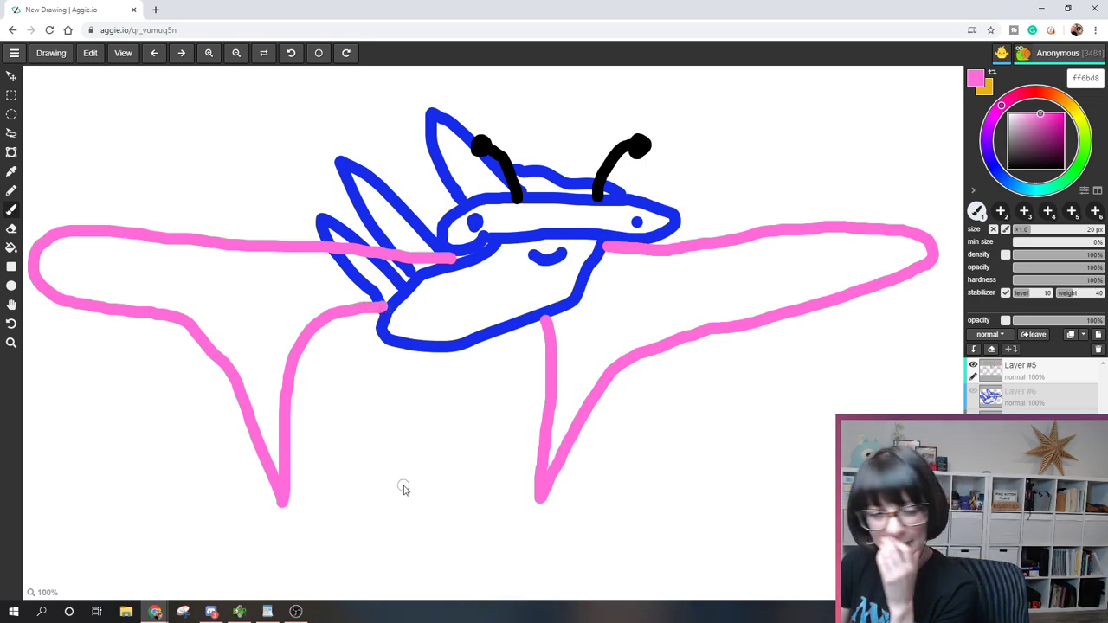
Decorate the left wing in darker pink e11aad with an upper band, a row of rounded loops and a V shape in the tip
left_click(1056, 120)
mouse_move(78, 251)
left_mouse_down()
mouse_move(56, 257)
mouse_move(70, 301)
mouse_move(102, 252)
mouse_move(93, 257)
left_mouse_up()
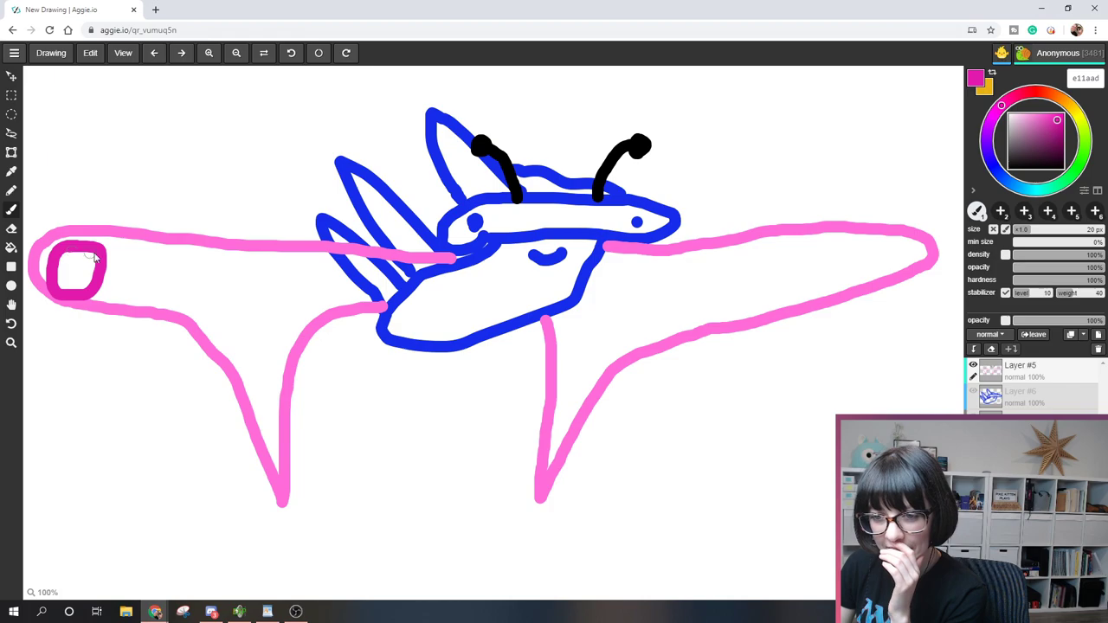
left_click(115, 245)
mouse_move(118, 249)
left_mouse_down()
mouse_move(410, 271)
mouse_move(334, 273)
mouse_move(320, 293)
mouse_move(351, 300)
mouse_move(373, 275)
left_mouse_up()
mouse_move(149, 274)
left_mouse_down()
mouse_move(120, 267)
mouse_move(151, 303)
mouse_move(152, 275)
left_mouse_up()
mouse_move(298, 283)
left_mouse_down()
mouse_move(295, 310)
mouse_move(306, 285)
left_mouse_up()
mouse_move(198, 279)
left_mouse_down()
mouse_move(173, 274)
mouse_move(196, 290)
mouse_move(234, 287)
mouse_move(270, 313)
mouse_move(232, 290)
mouse_move(265, 452)
mouse_move(279, 322)
left_mouse_up()
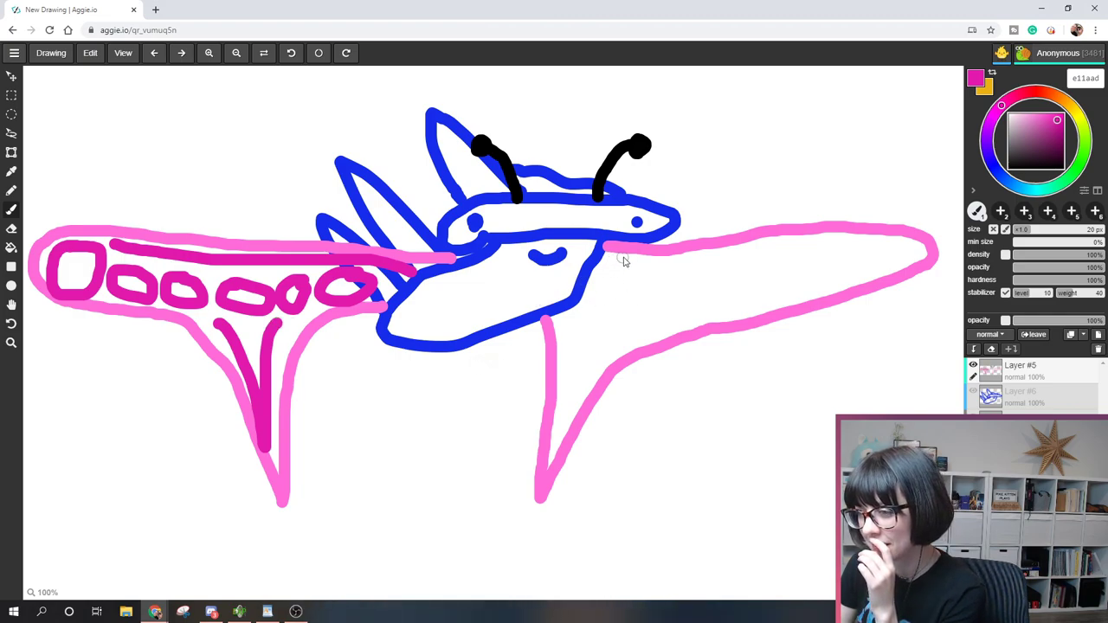
Decorate the right wing in the same dark pink with an upper band, a row of loops and a forked line in the tip
mouse_move(604, 266)
left_mouse_down()
mouse_move(918, 242)
mouse_move(863, 252)
mouse_move(841, 274)
mouse_move(880, 279)
mouse_move(900, 255)
left_mouse_up()
mouse_move(818, 259)
left_mouse_down()
mouse_move(781, 269)
mouse_move(785, 291)
mouse_move(819, 268)
left_mouse_up()
mouse_move(752, 275)
left_mouse_down()
mouse_move(721, 295)
mouse_move(733, 317)
mouse_move(768, 295)
mouse_move(755, 272)
left_mouse_up()
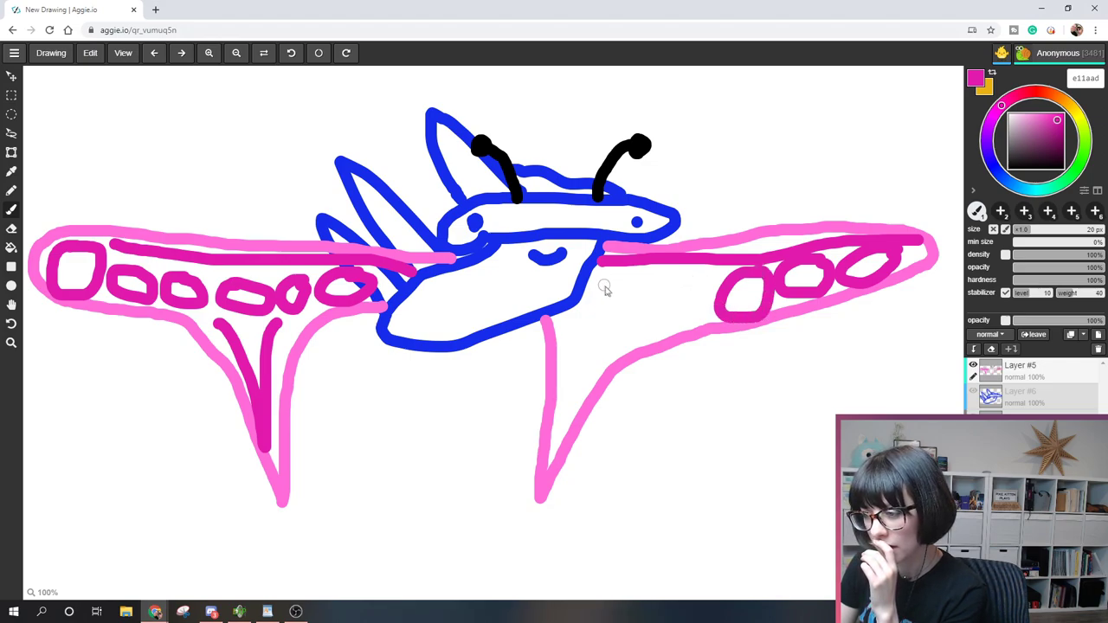
mouse_move(560, 322)
left_mouse_down()
mouse_move(572, 415)
mouse_move(561, 448)
mouse_move(579, 378)
mouse_move(649, 332)
left_mouse_up()
mouse_move(609, 282)
left_mouse_down()
mouse_move(602, 323)
mouse_move(613, 279)
mouse_move(627, 290)
mouse_move(624, 314)
mouse_move(666, 296)
mouse_move(670, 318)
mouse_move(689, 285)
left_mouse_up()
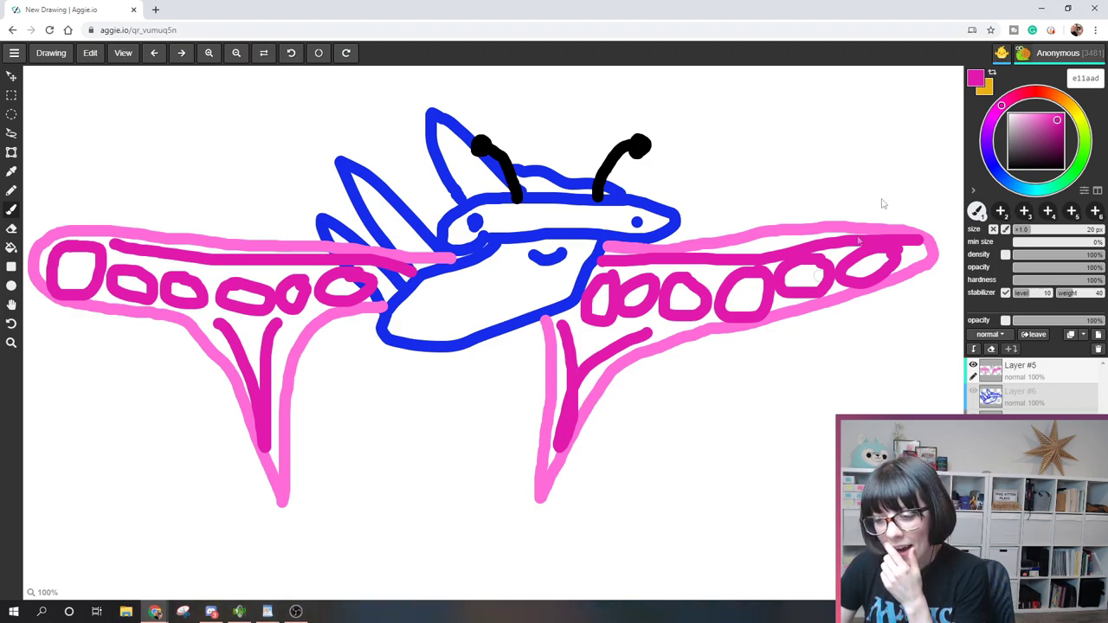
Add small inner wing sections in light pink fc8ddf from the body's underside to both lower wing tips, each with a short cross line
left_click(1033, 115)
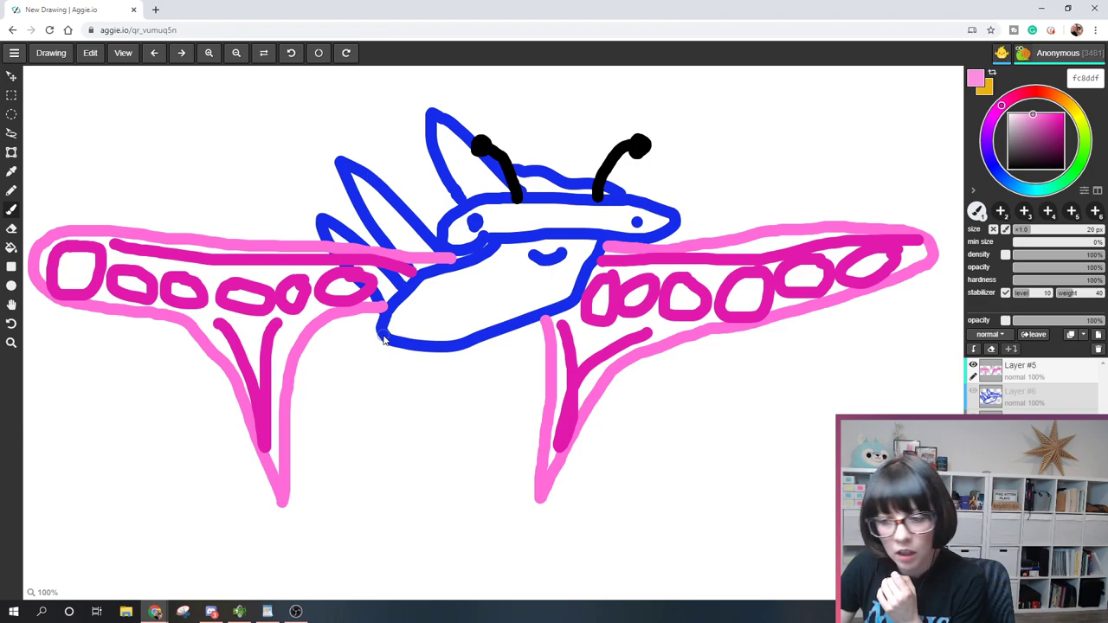
mouse_move(378, 337)
left_mouse_down()
mouse_move(294, 413)
mouse_move(331, 390)
mouse_move(282, 499)
left_mouse_up()
left_click_drag(500, 327, 537, 417)
left_click_drag(517, 379, 537, 487)
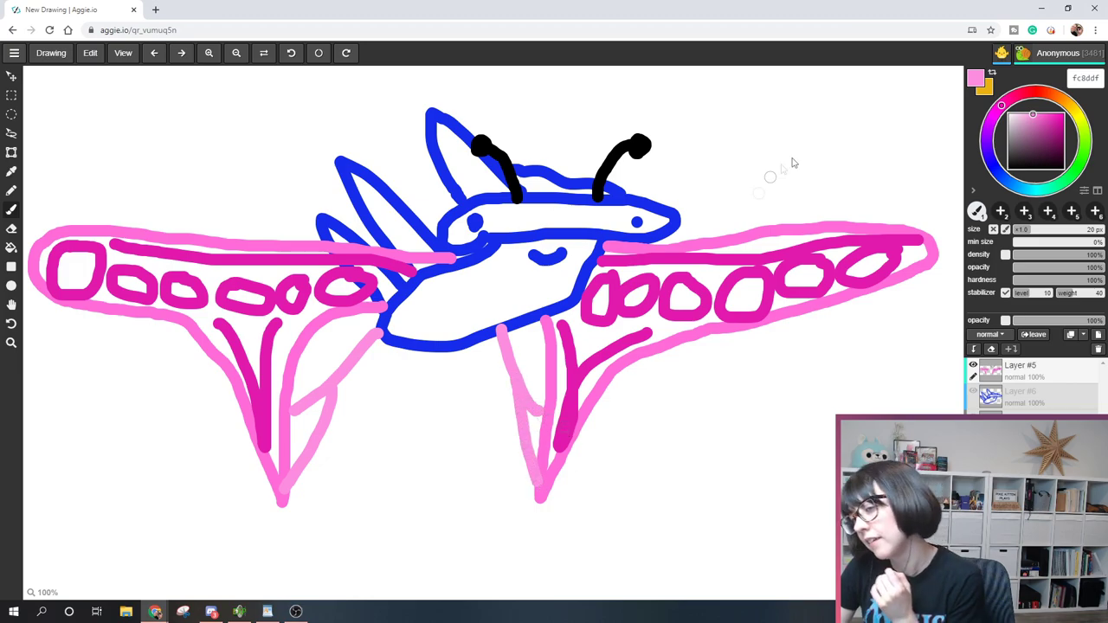
Paint two rows of short curved marks in near-black 0b0b0b across the blue body and along its lower edge
left_click(1009, 166)
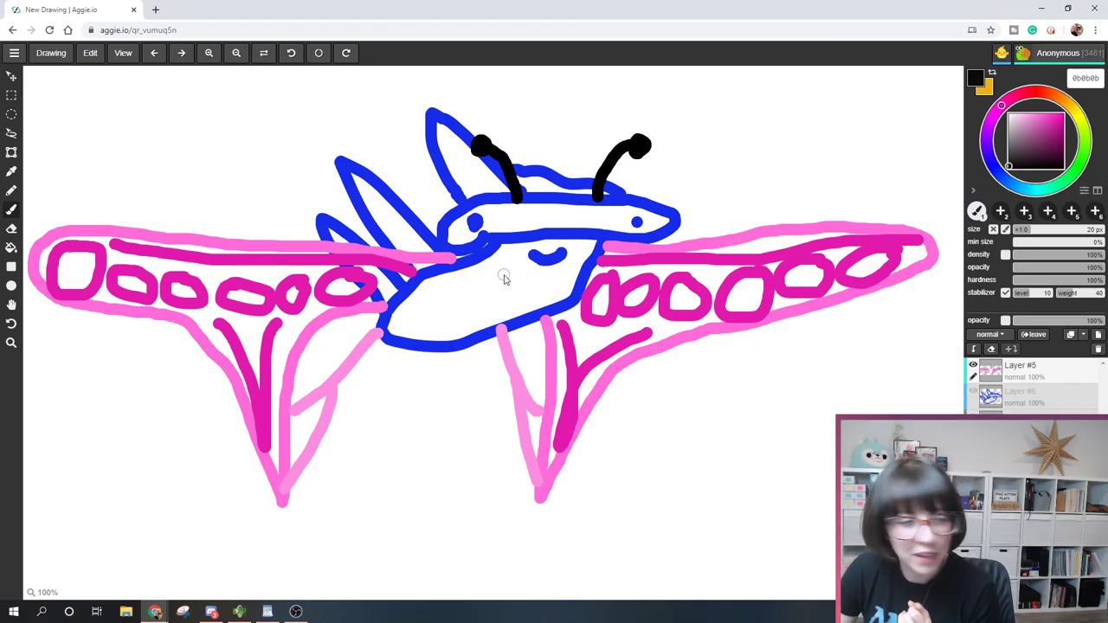
mouse_move(480, 270)
left_mouse_down()
mouse_move(486, 307)
mouse_move(449, 295)
mouse_move(452, 319)
mouse_move(419, 326)
mouse_move(393, 352)
left_mouse_up()
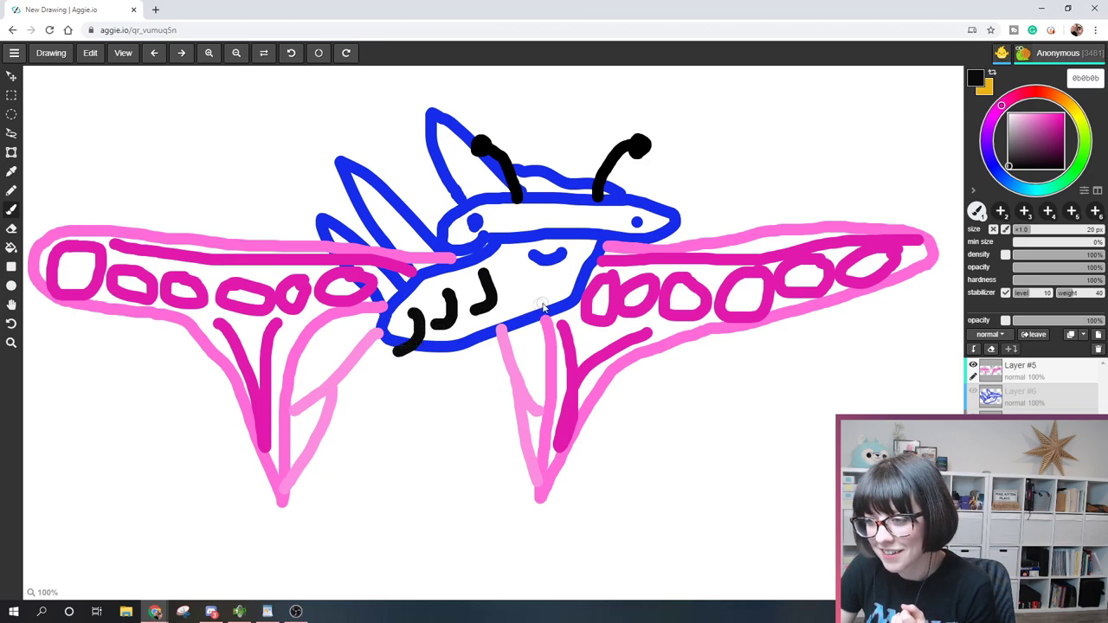
mouse_move(537, 275)
left_mouse_down()
mouse_move(555, 299)
mouse_move(546, 320)
mouse_move(521, 326)
mouse_move(517, 344)
mouse_move(490, 339)
mouse_move(464, 367)
mouse_move(447, 357)
mouse_move(428, 367)
left_mouse_up()
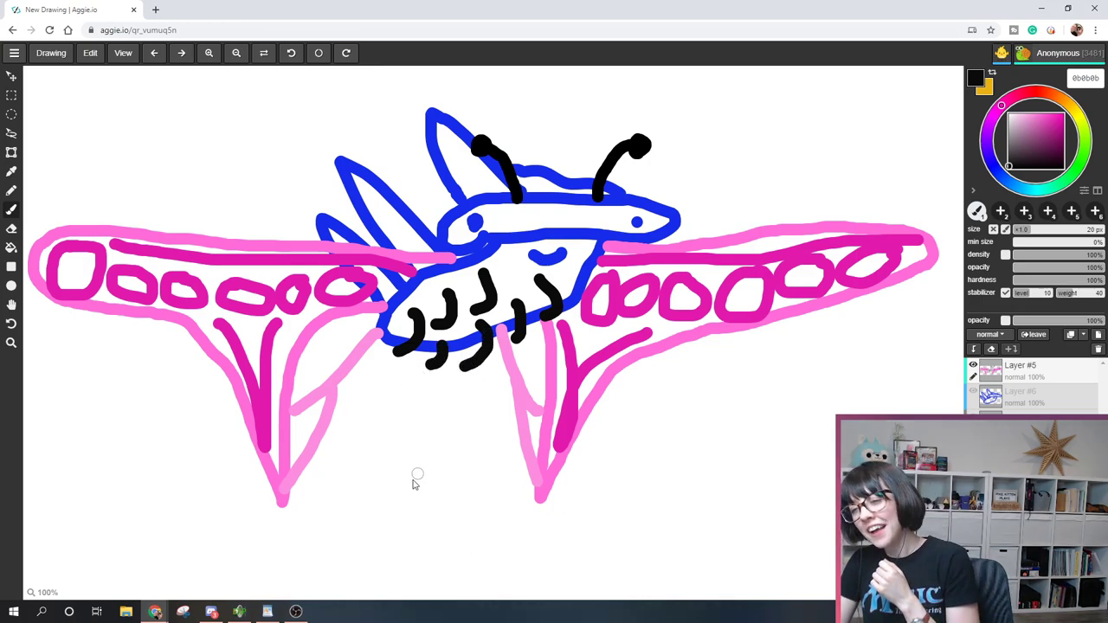